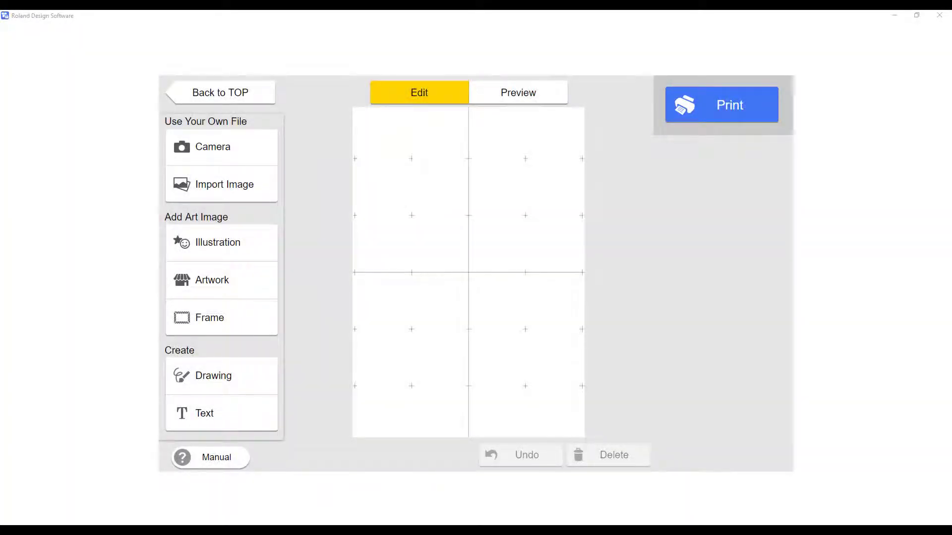
# - Page through the built-in illustration library and close it without adding anything
pyautogui.click(226, 250)
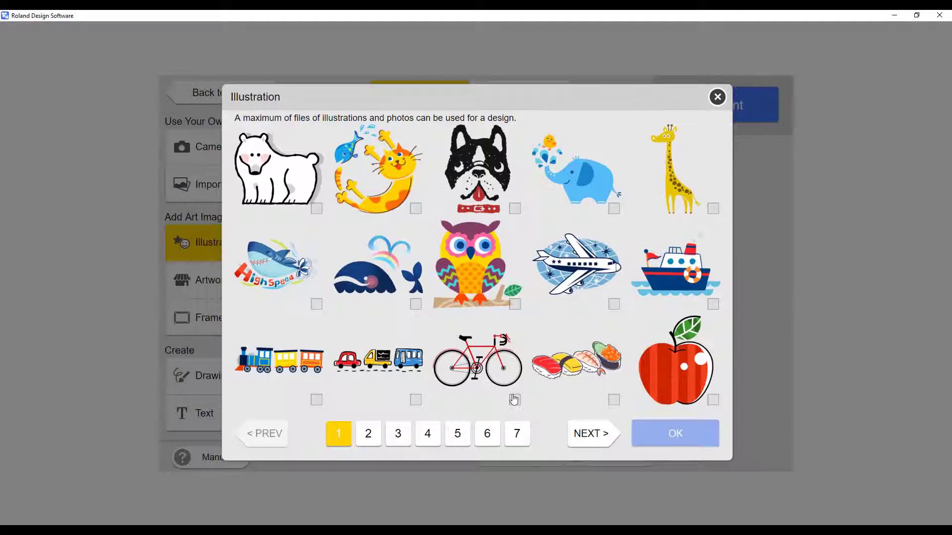
pyautogui.click(588, 437)
pyautogui.click(587, 438)
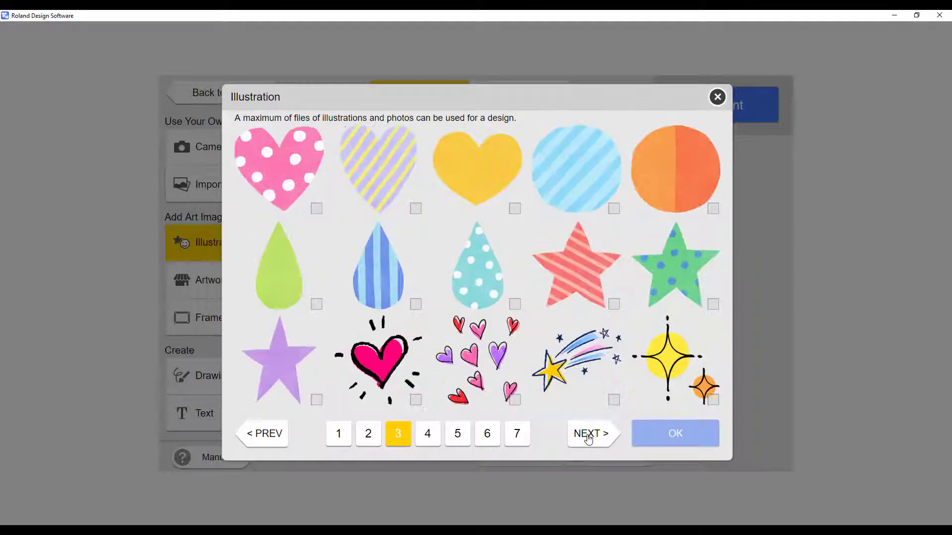
pyautogui.click(588, 437)
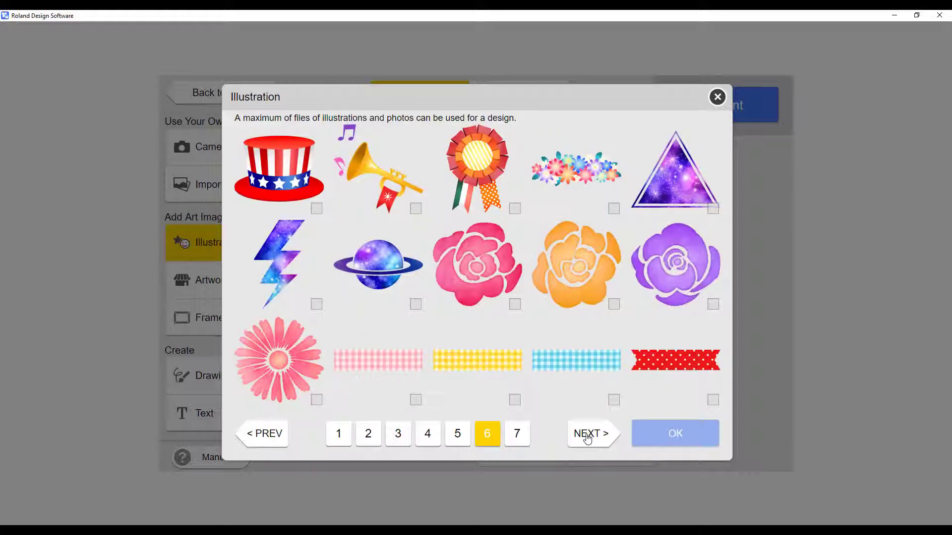
pyautogui.click(588, 438)
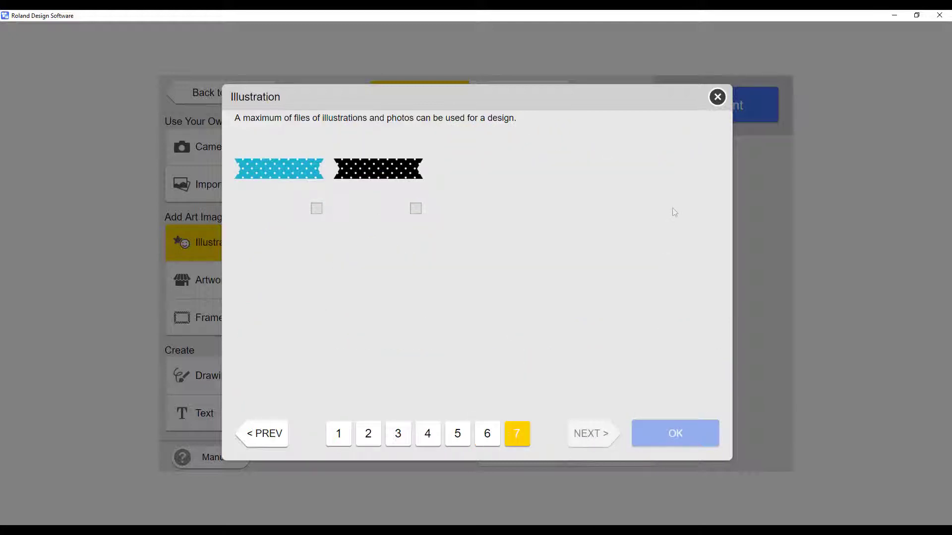
pyautogui.click(718, 96)
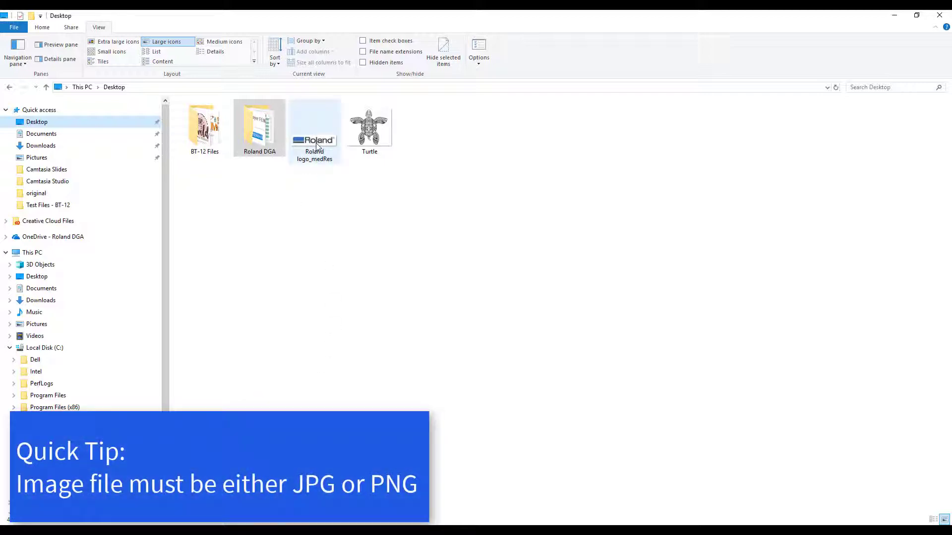
pyautogui.moveTo(315, 141)
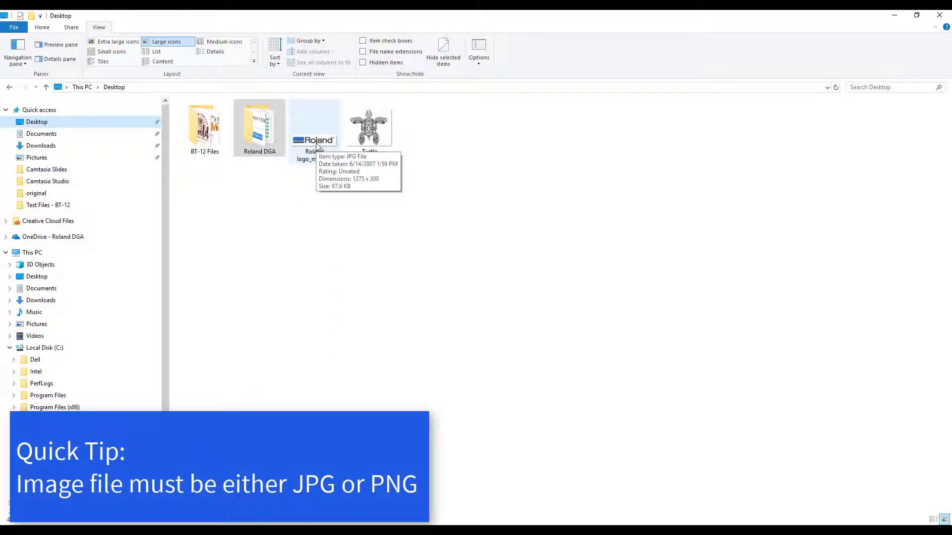
# - Select the Roland logo_medRes JPG on the Desktop
pyautogui.click(317, 144)
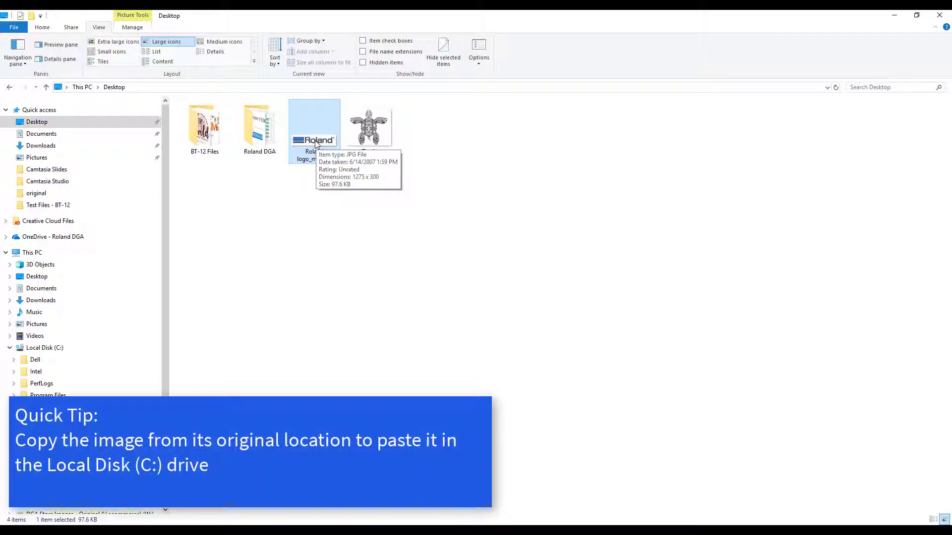
# - Browse from C: through Program Files (x86)\Roland Design Software\resources\app.asar.unpacked\unpacked into photo
pyautogui.click(38, 350)
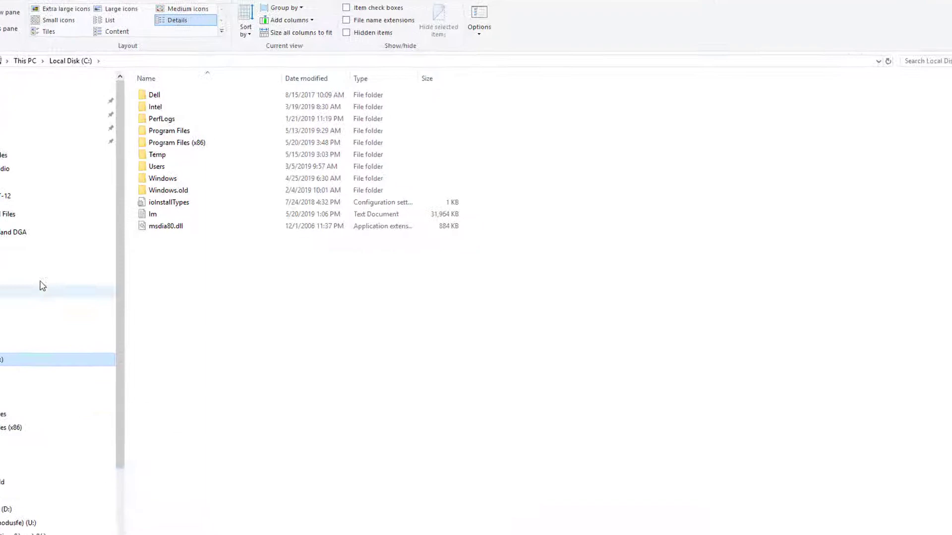
pyautogui.doubleClick(156, 136)
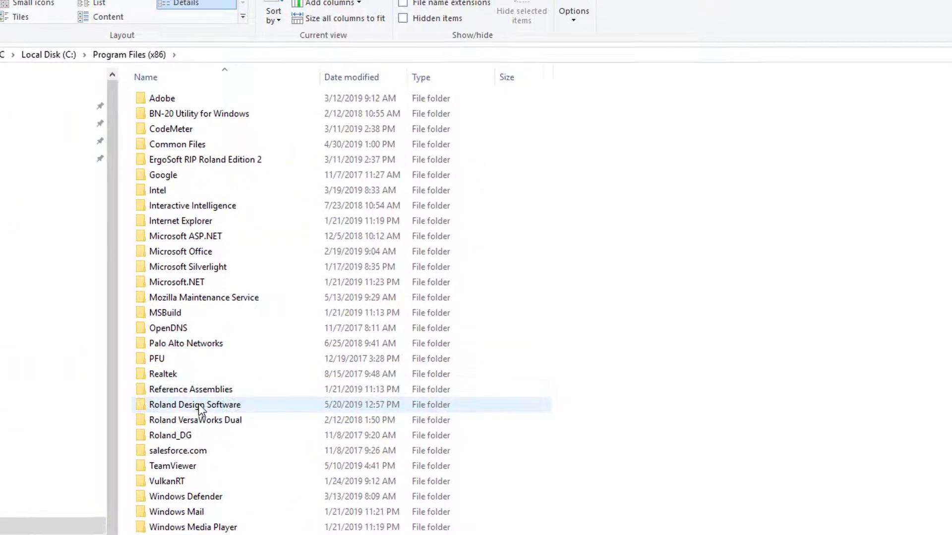
pyautogui.click(199, 408)
pyautogui.doubleClick(197, 411)
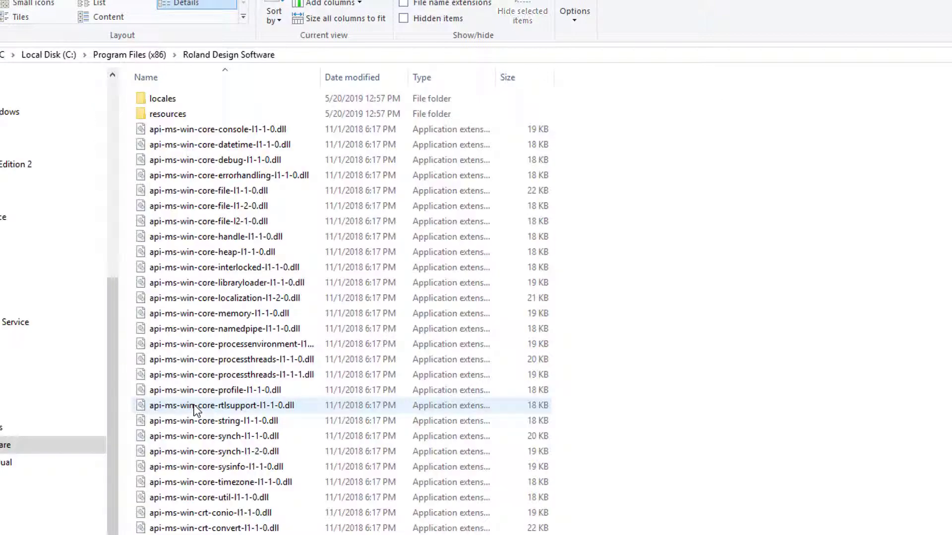
pyautogui.click(181, 115)
pyautogui.doubleClick(180, 114)
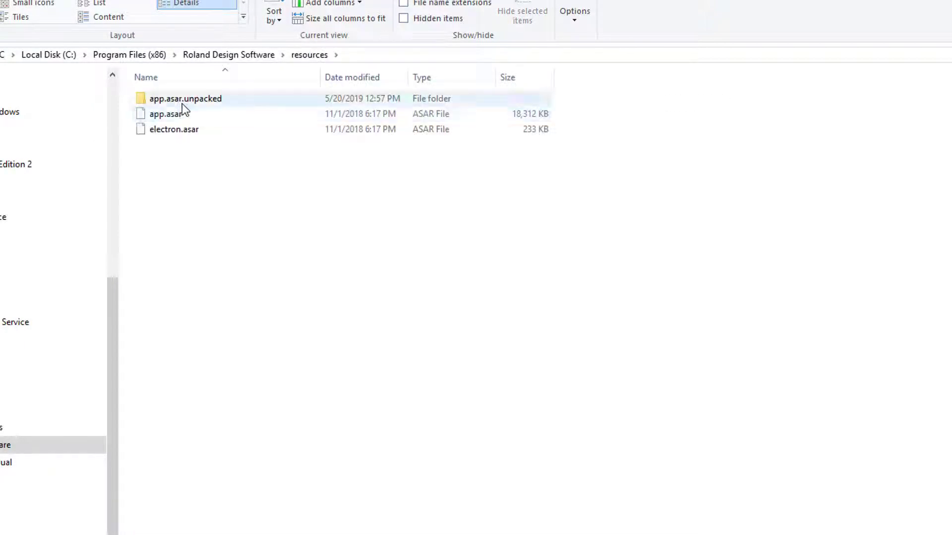
pyautogui.doubleClick(185, 98)
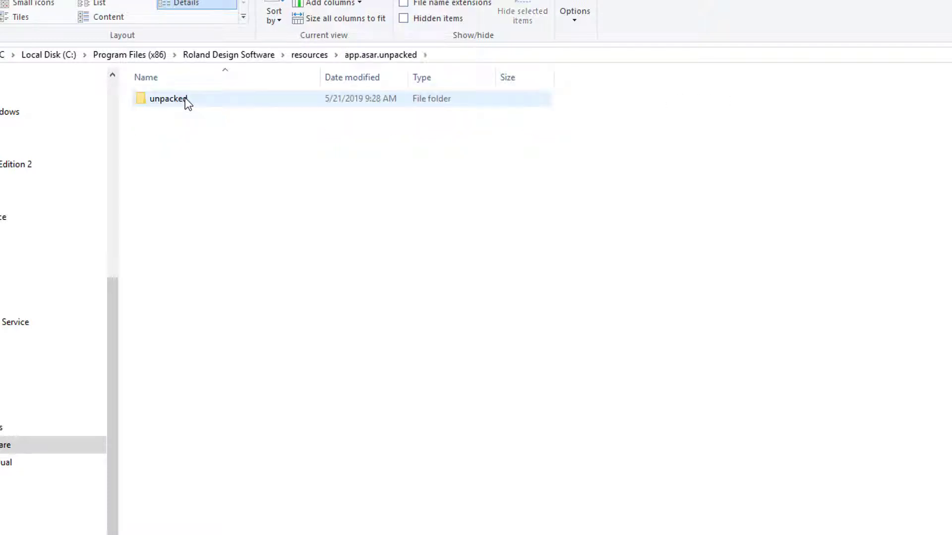
pyautogui.doubleClick(185, 98)
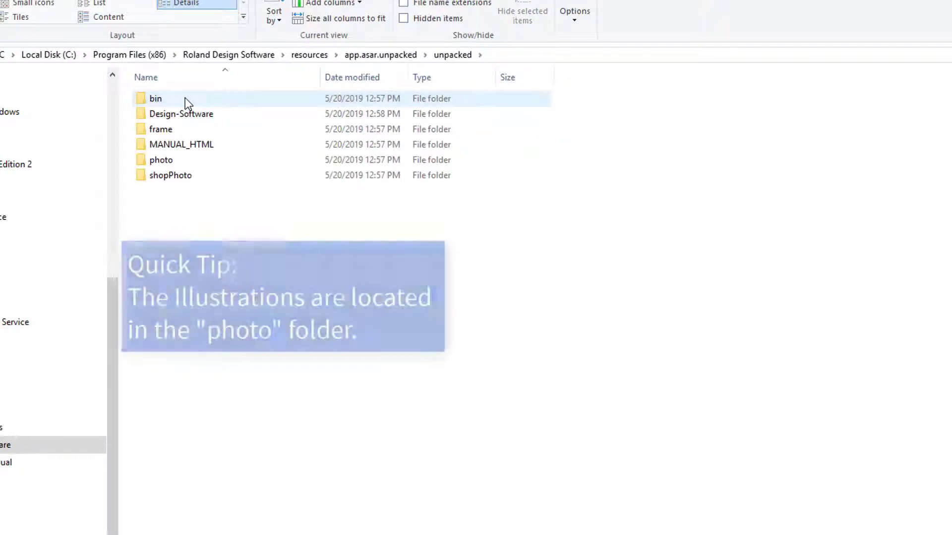
pyautogui.doubleClick(160, 160)
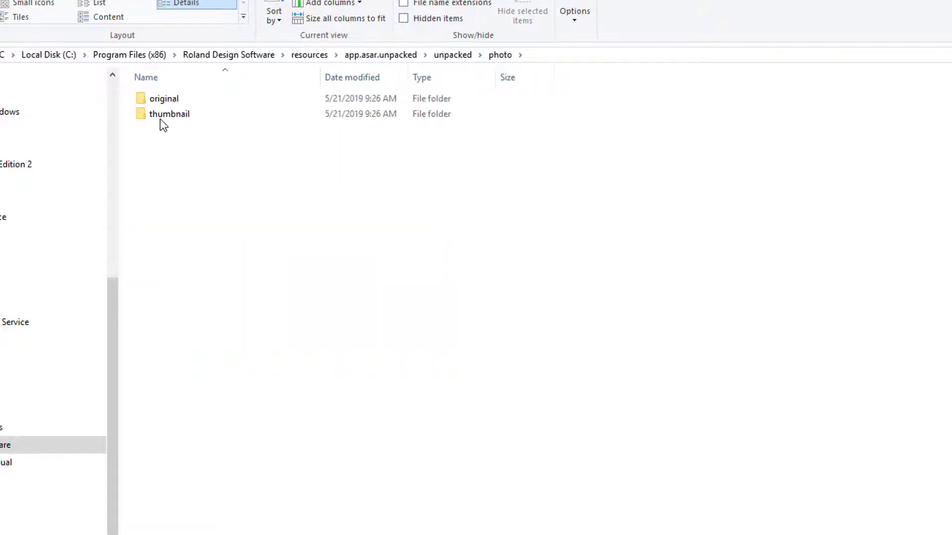
# - Paste the Roland logo image into the original illustrations folder
pyautogui.click(166, 100)
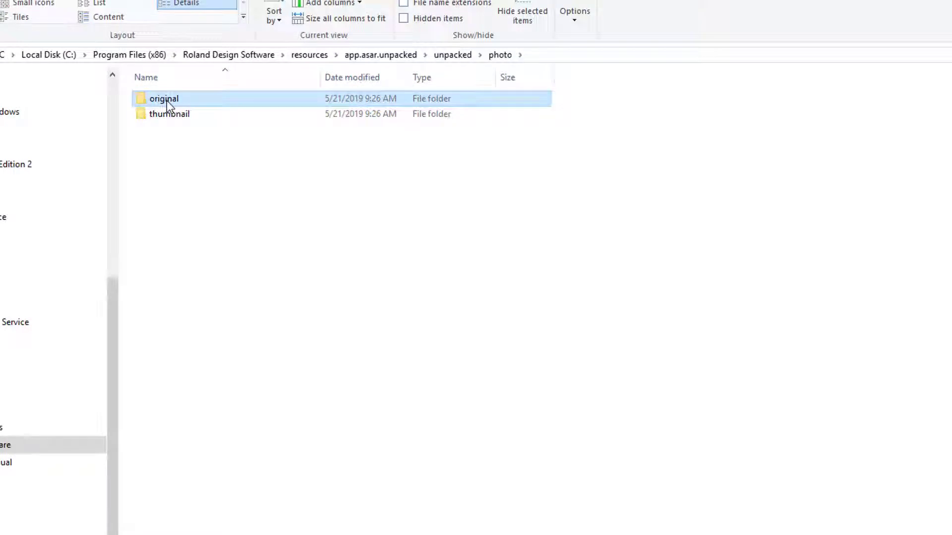
pyautogui.doubleClick(167, 100)
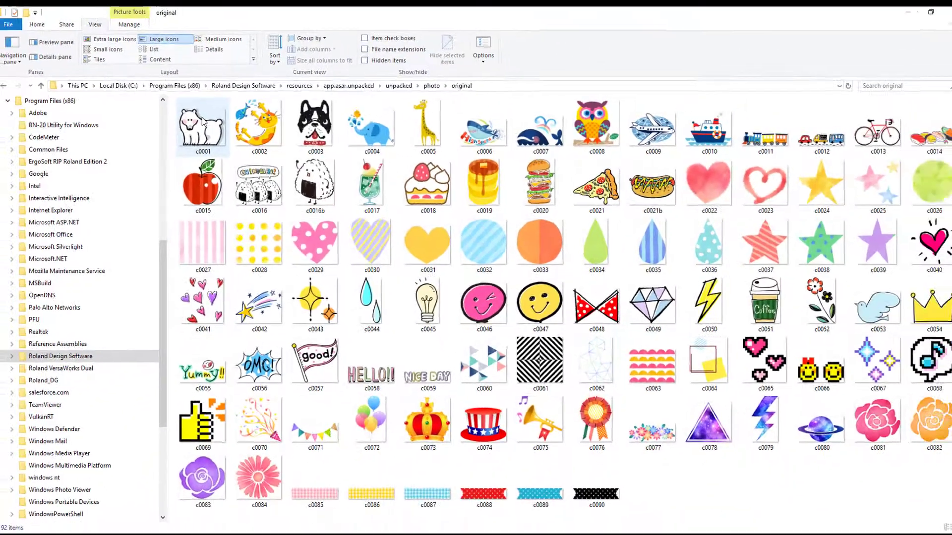
pyautogui.hotkey('ctrl', 'v')
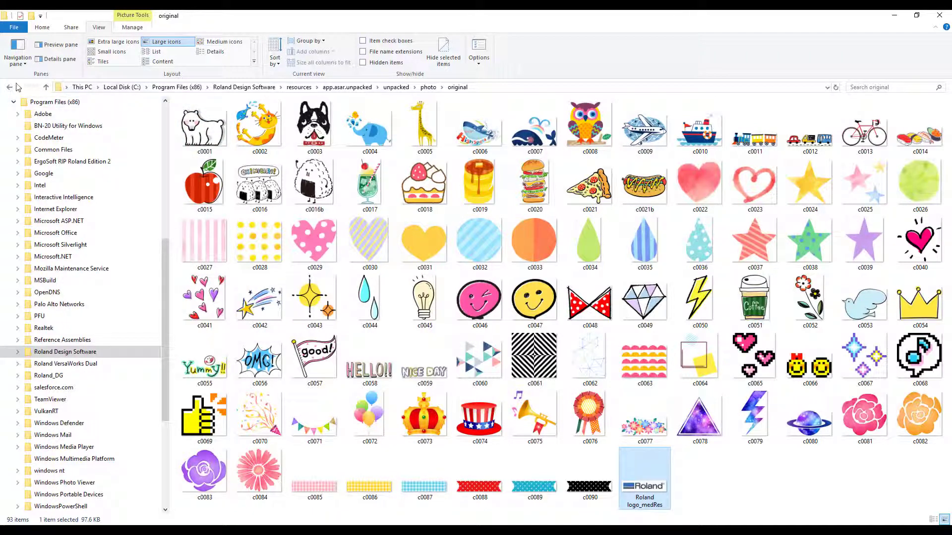
# - Paste the Roland logo image into the thumbnail illustrations folder
pyautogui.click(9, 89)
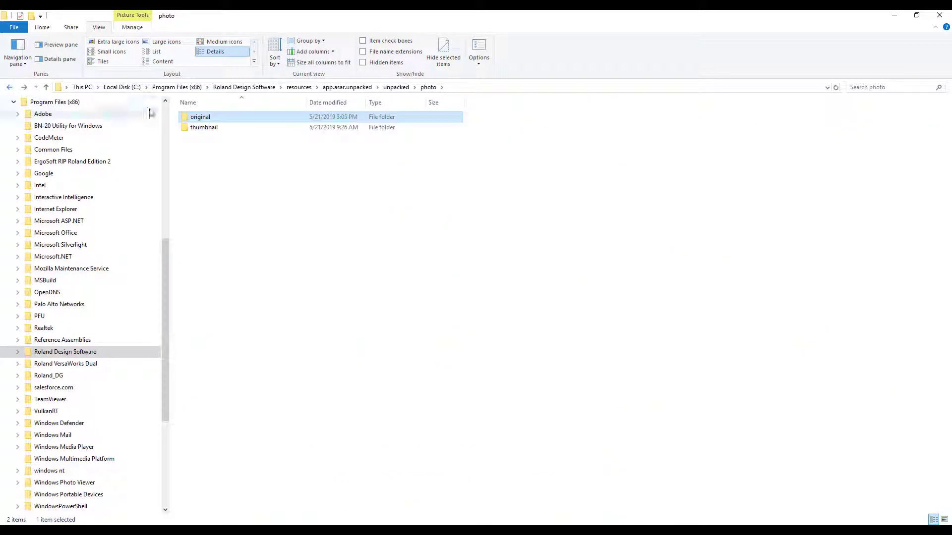
pyautogui.doubleClick(207, 128)
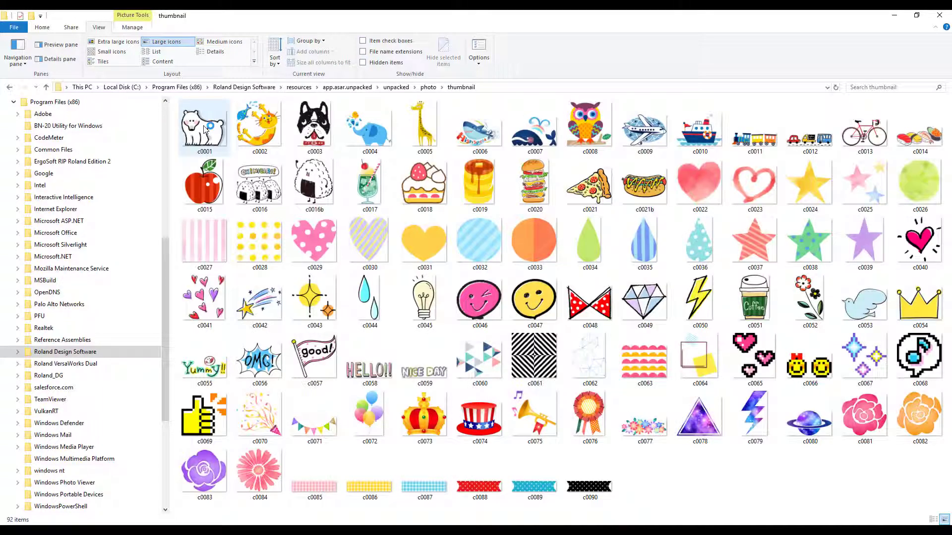
pyautogui.hotkey('ctrl', 'v')
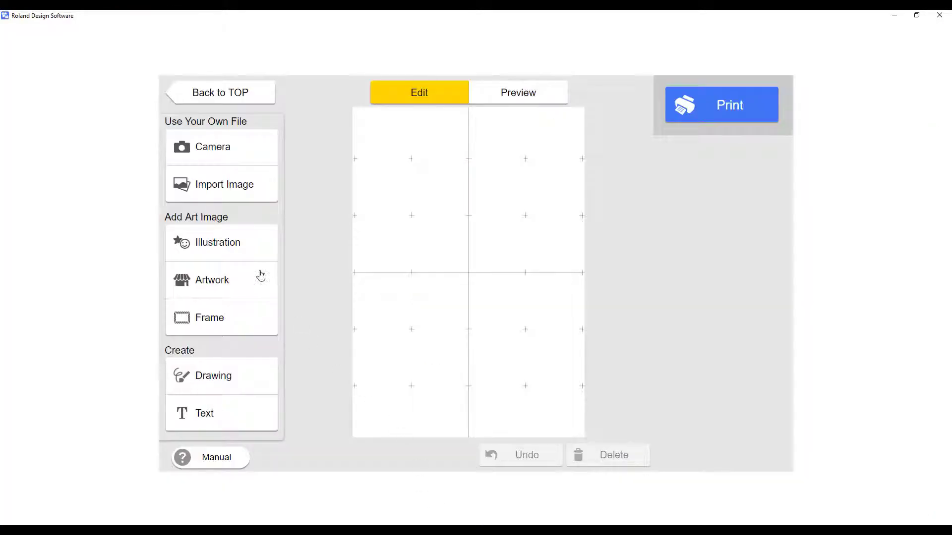
# - Add the Roland logo from page 1 of the illustration library to the canvas
pyautogui.click(221, 245)
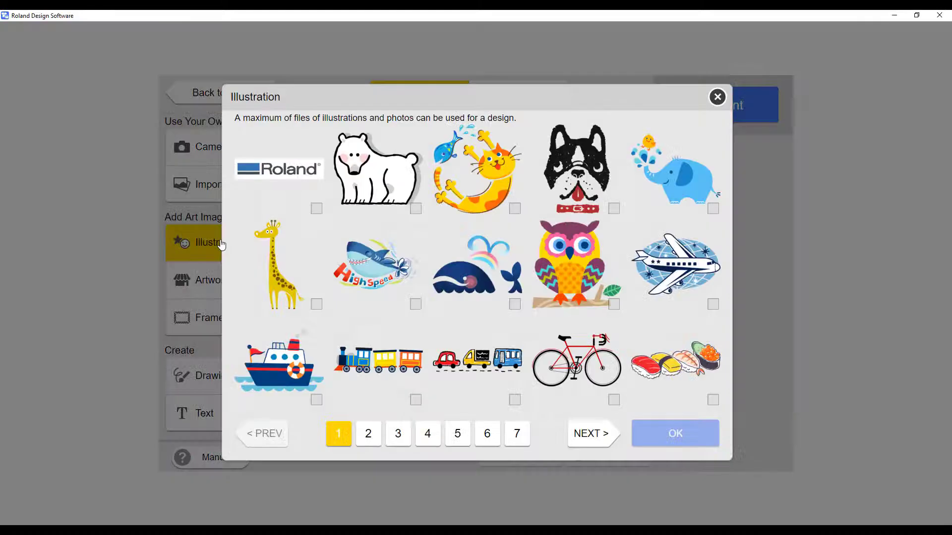
pyautogui.click(316, 210)
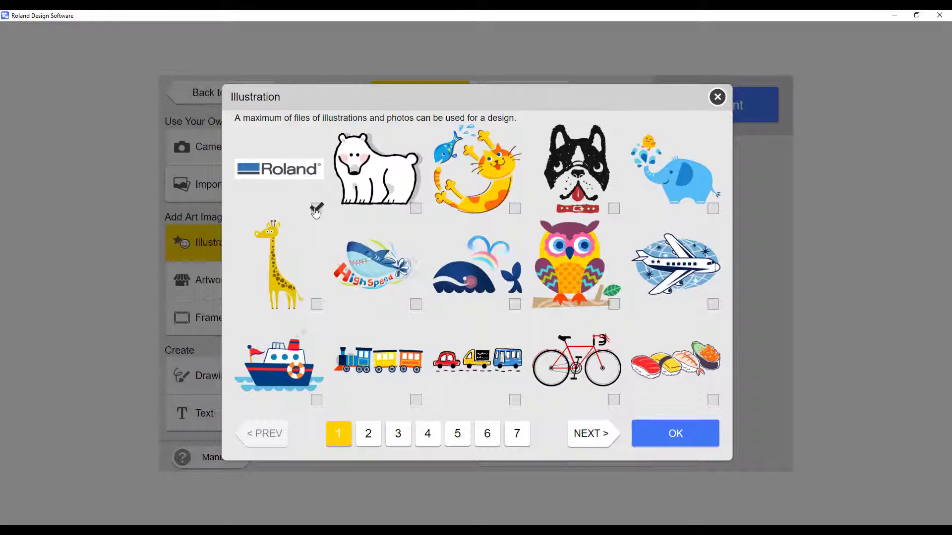
pyautogui.click(676, 435)
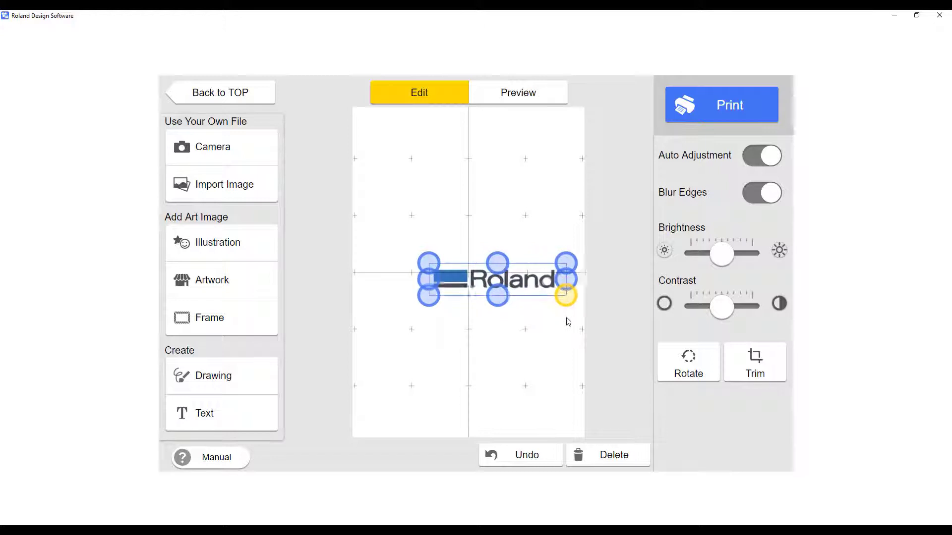
# - Enlarge the Roland logo by its corner handle and nudge Brightness and Contrast higher
pyautogui.moveTo(507, 283); pyautogui.dragTo(573, 322)
pyautogui.moveTo(729, 254); pyautogui.dragTo(735, 253)
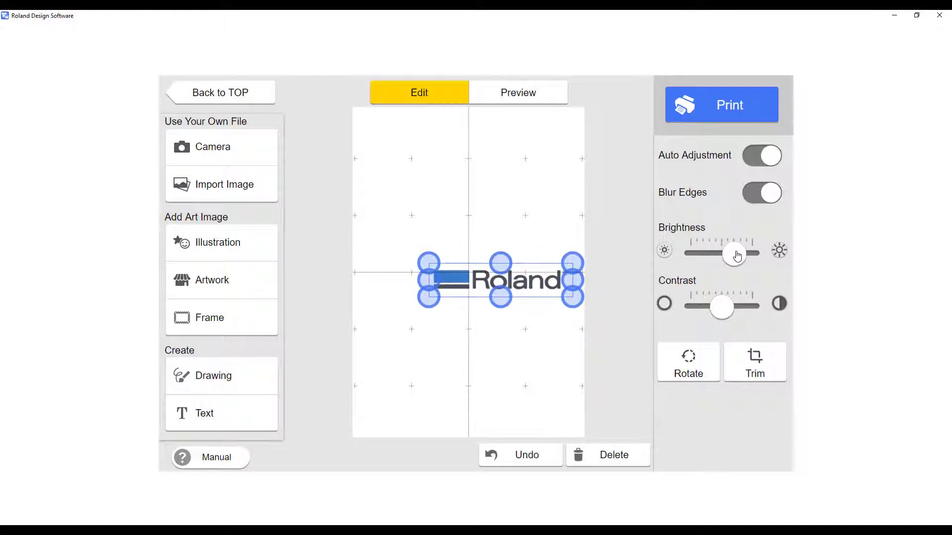
pyautogui.moveTo(727, 310); pyautogui.dragTo(741, 309)
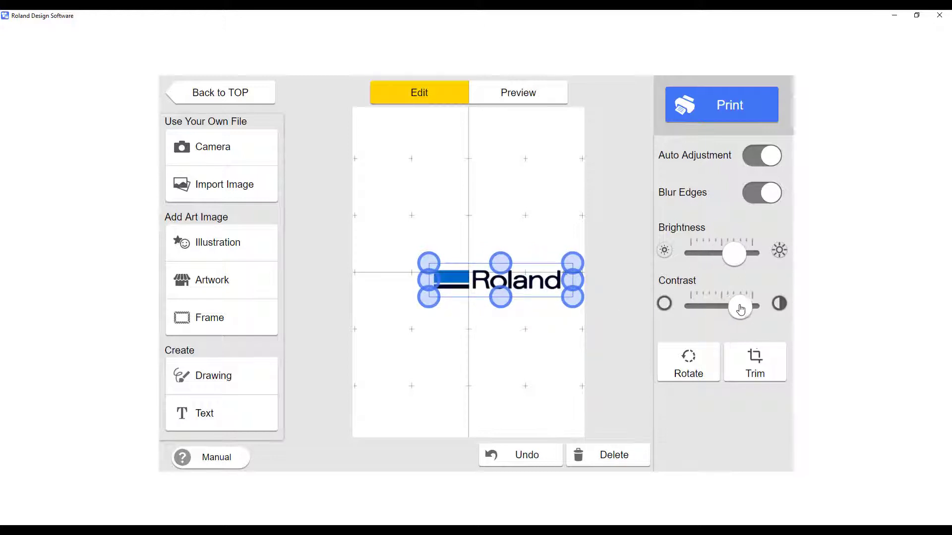